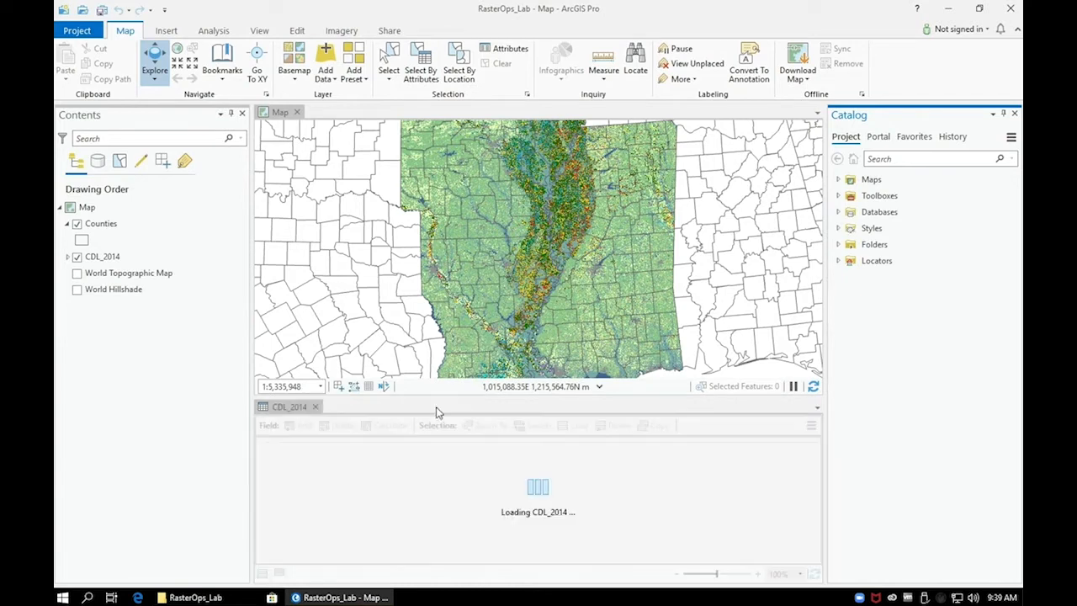
# Step: Close the CDL_2014 attribute table and open the Raster Domain geoprocessing tool
pyautogui.click(316, 407)
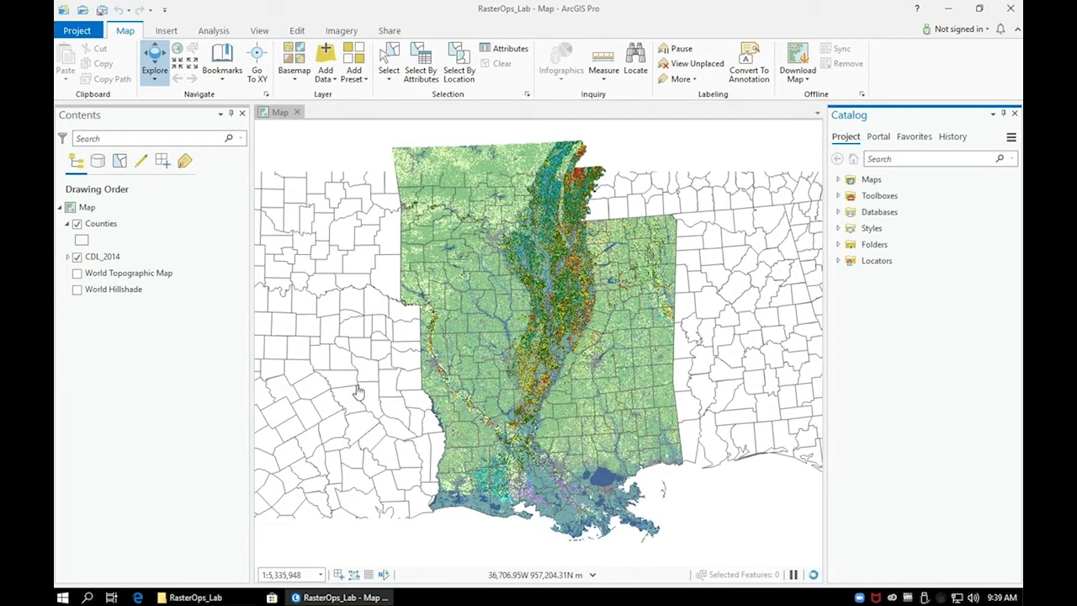
pyautogui.click(213, 31)
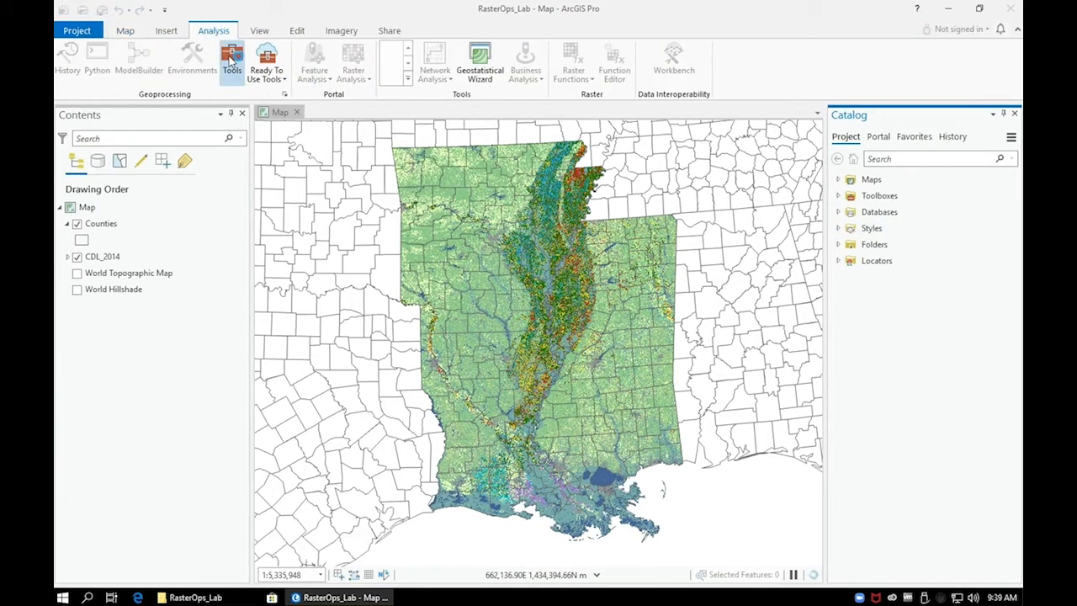
pyautogui.click(231, 59)
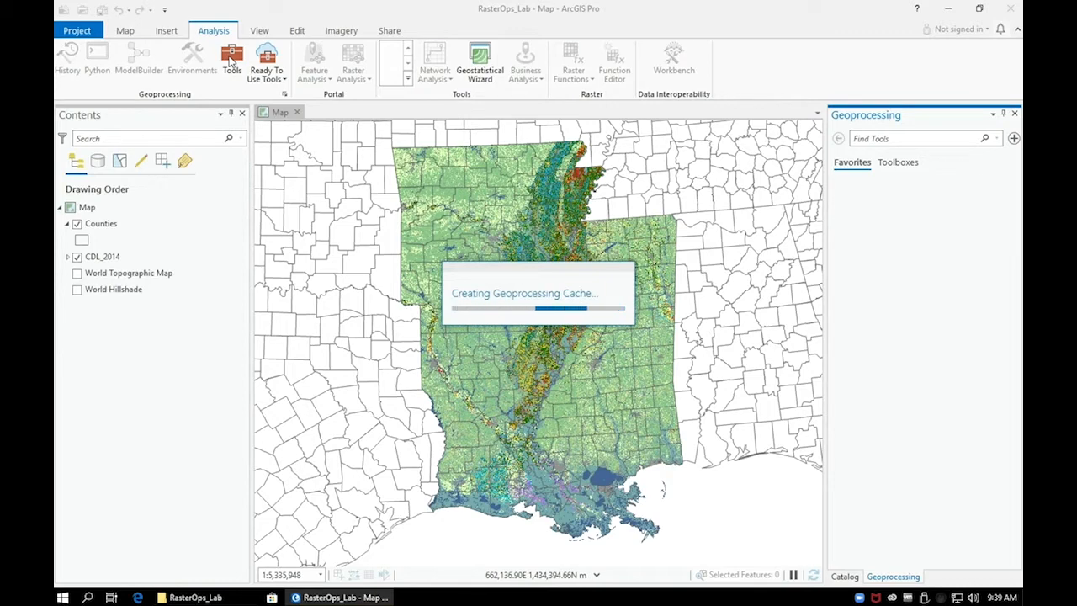
pyautogui.click(874, 139)
pyautogui.write('Raster Domain')
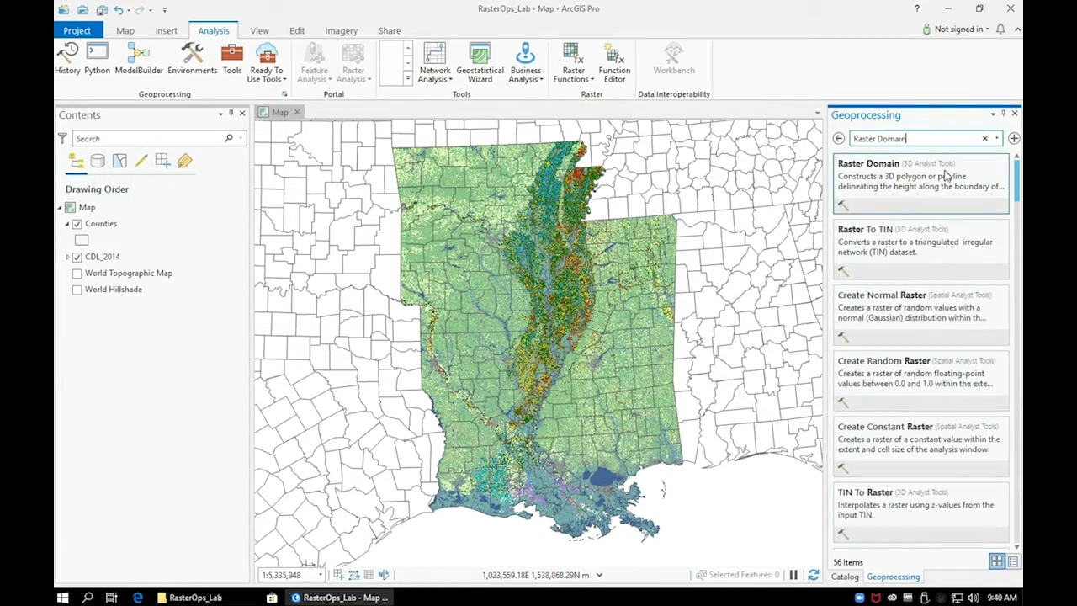
pyautogui.click(966, 169)
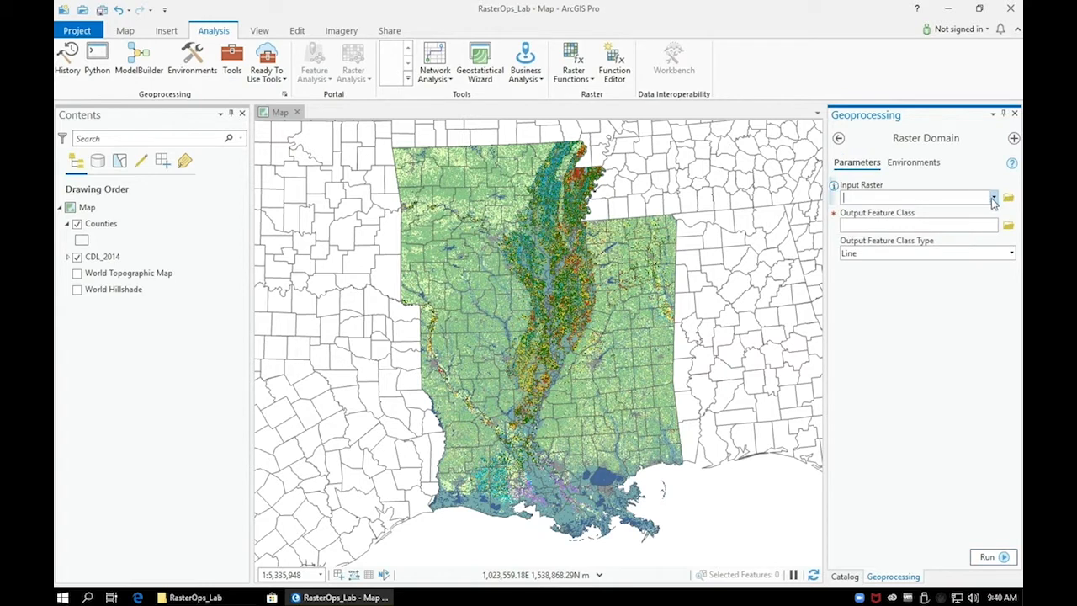
# Step: Set CDL_2014 as the input raster and name the output feature class CDL_Extent in the project geodatabase
pyautogui.click(993, 198)
pyautogui.click(967, 220)
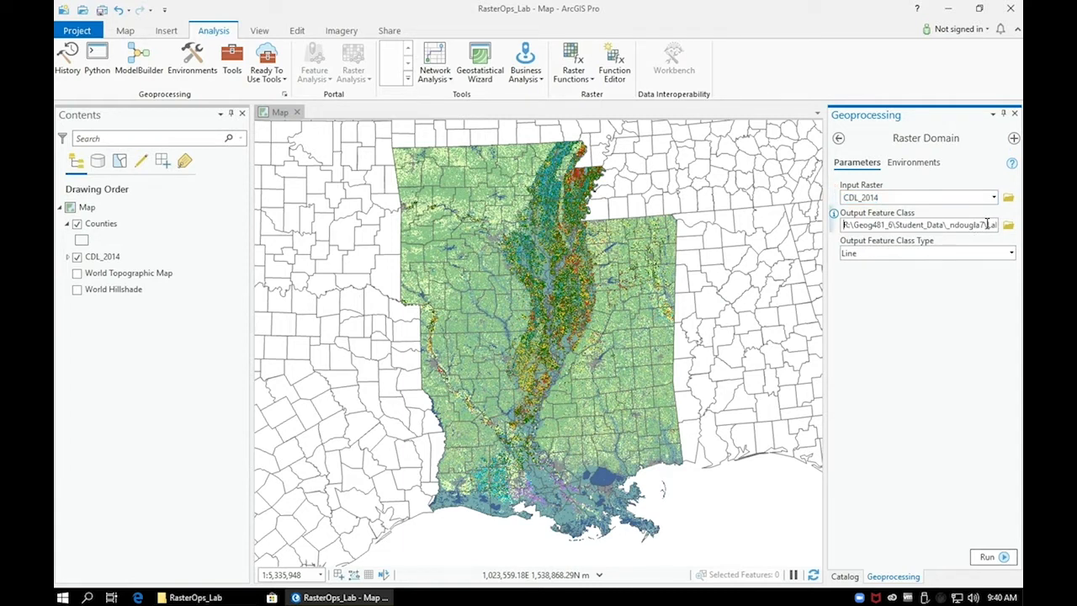
pyautogui.press('Right')
pyautogui.press('Right')
pyautogui.press('Right')
pyautogui.press('Right')
pyautogui.press('Right')
pyautogui.press('Right')
pyautogui.press('Right')
pyautogui.press('Right')
pyautogui.press('Right')
pyautogui.press('Right')
pyautogui.press('Right')
pyautogui.press('Right')
pyautogui.press('Right')
pyautogui.press('Right')
pyautogui.press('Right')
pyautogui.press('Right')
pyautogui.press('Right')
pyautogui.press('Right')
pyautogui.press('Right')
pyautogui.press('Right')
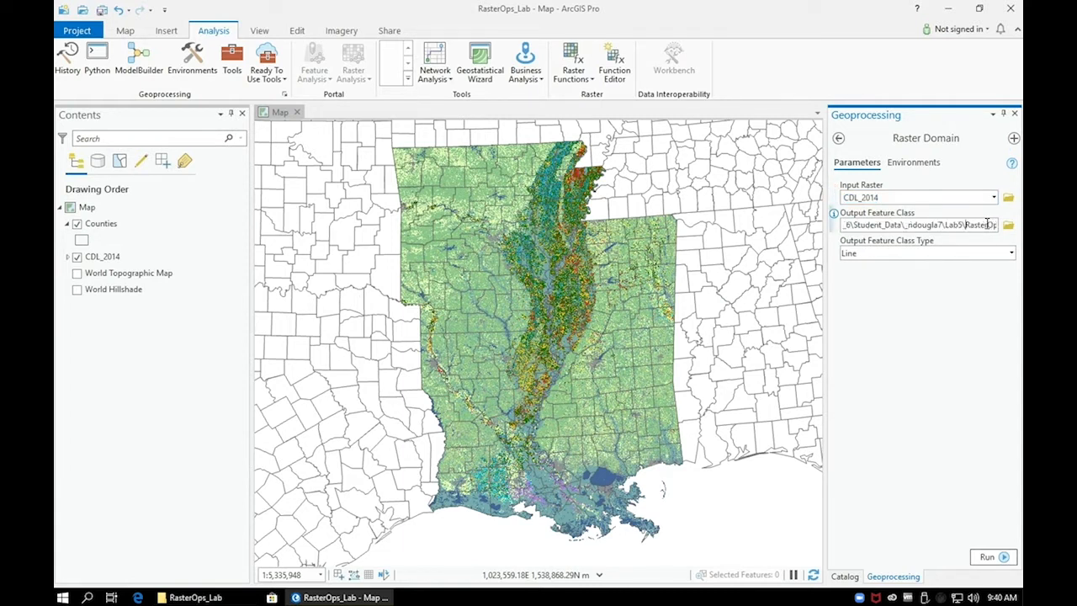
pyautogui.press('Right')
pyautogui.press('Right')
pyautogui.press('Right')
pyautogui.press('Right')
pyautogui.press('Right')
pyautogui.press('Right')
pyautogui.press('Right')
pyautogui.press('Right')
pyautogui.press('Right')
pyautogui.press('Right')
pyautogui.press('Right')
pyautogui.press('Right')
pyautogui.press('Right')
pyautogui.press('Right')
pyautogui.press('Right')
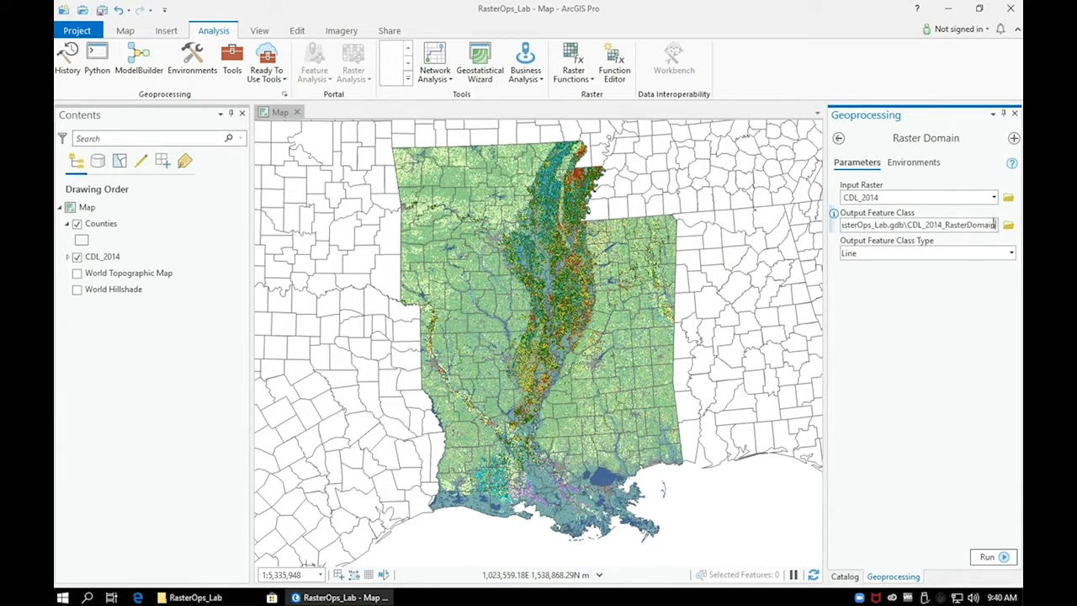
pyautogui.press('BackSpace')
pyautogui.press('BackSpace')
pyautogui.press('BackSpace')
pyautogui.press('BackSpace')
pyautogui.press('BackSpace')
pyautogui.press('BackSpace')
pyautogui.press('BackSpace')
pyautogui.press('BackSpace')
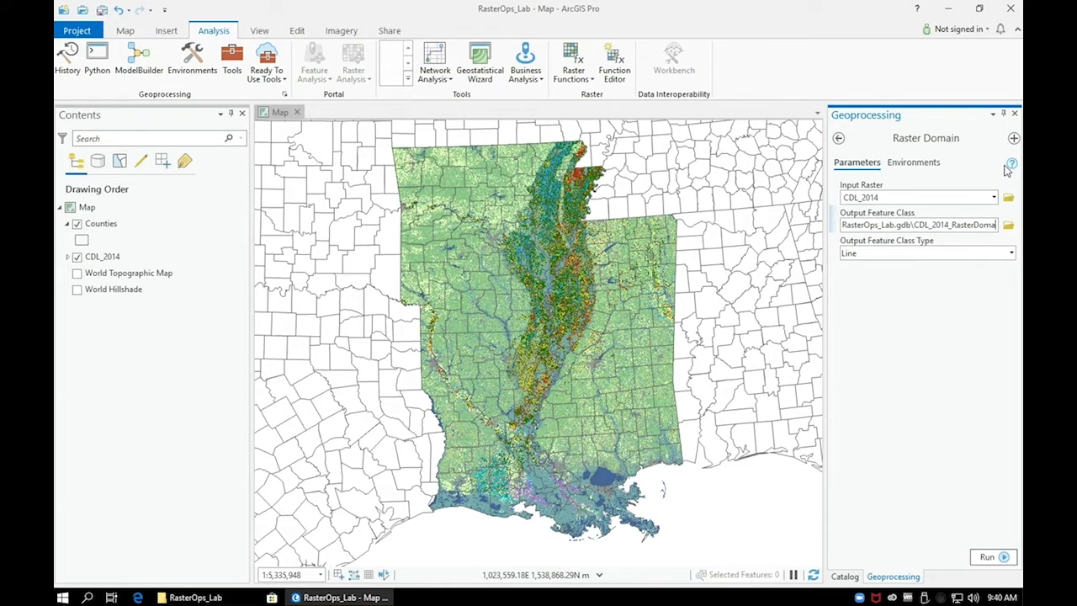
pyautogui.press('BackSpace')
pyautogui.press('BackSpace')
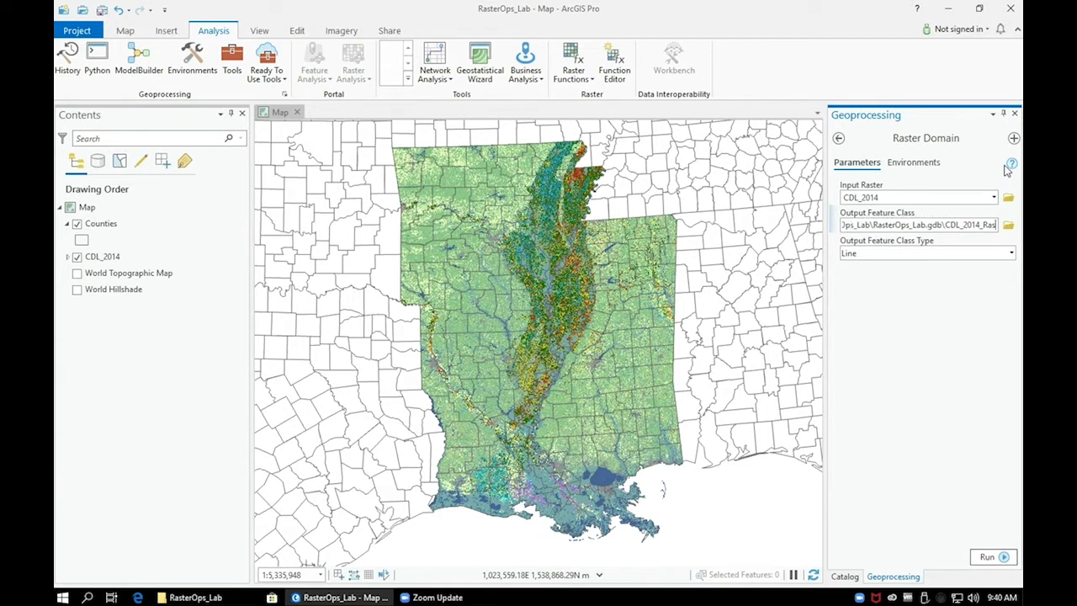
pyautogui.press('BackSpace')
pyautogui.press('BackSpace')
pyautogui.press('BackSpace')
pyautogui.press('BackSpace')
pyautogui.press('BackSpace')
pyautogui.press('BackSpace')
pyautogui.press('BackSpace')
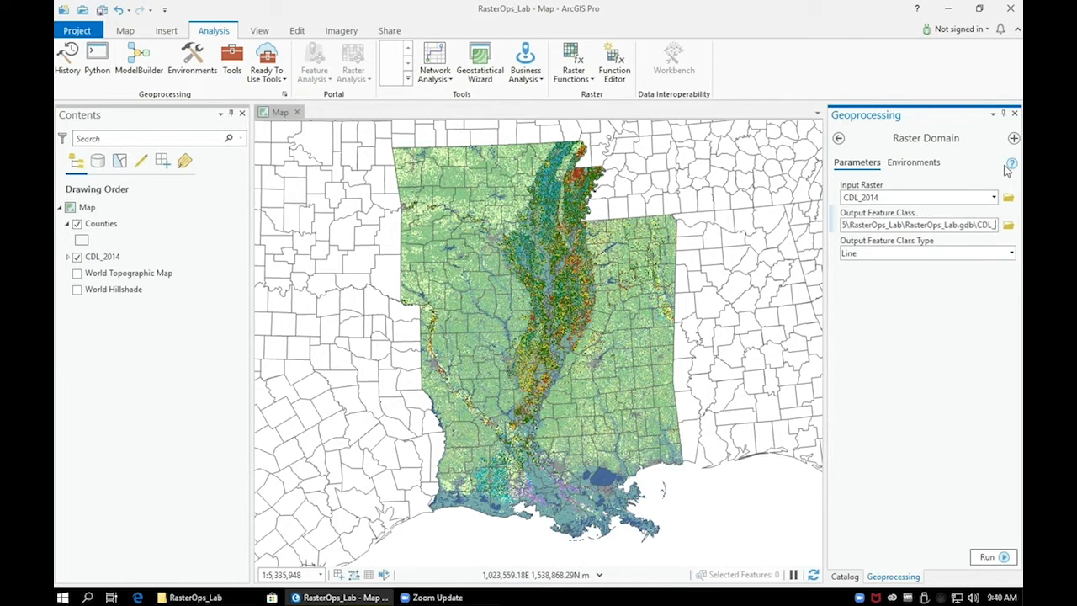
pyautogui.write('Extent')
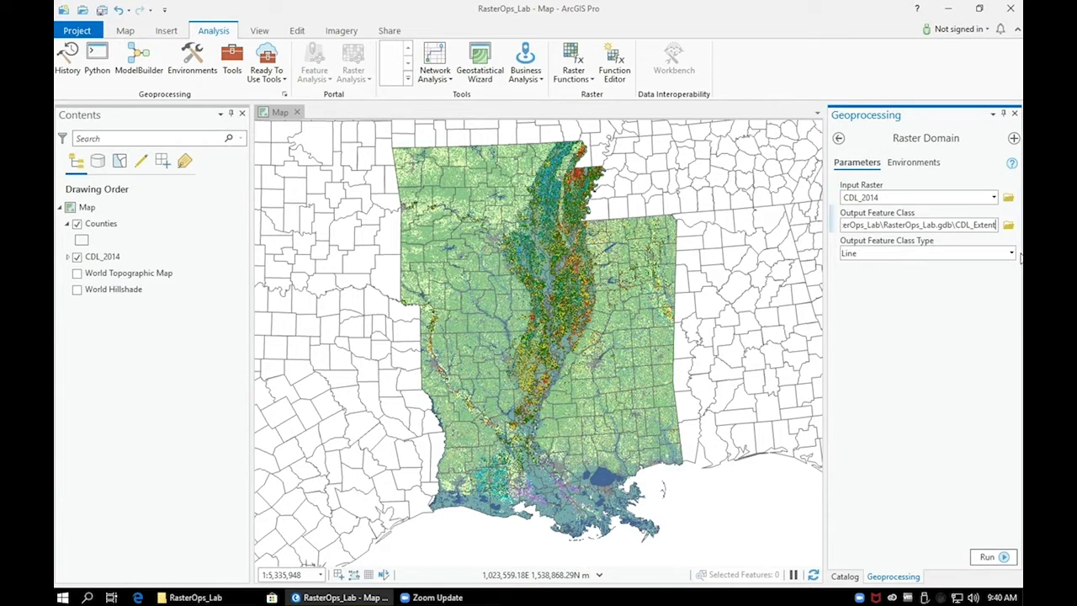
# Step: Set the output feature class type to Polygon and run Raster Domain
pyautogui.click(1013, 254)
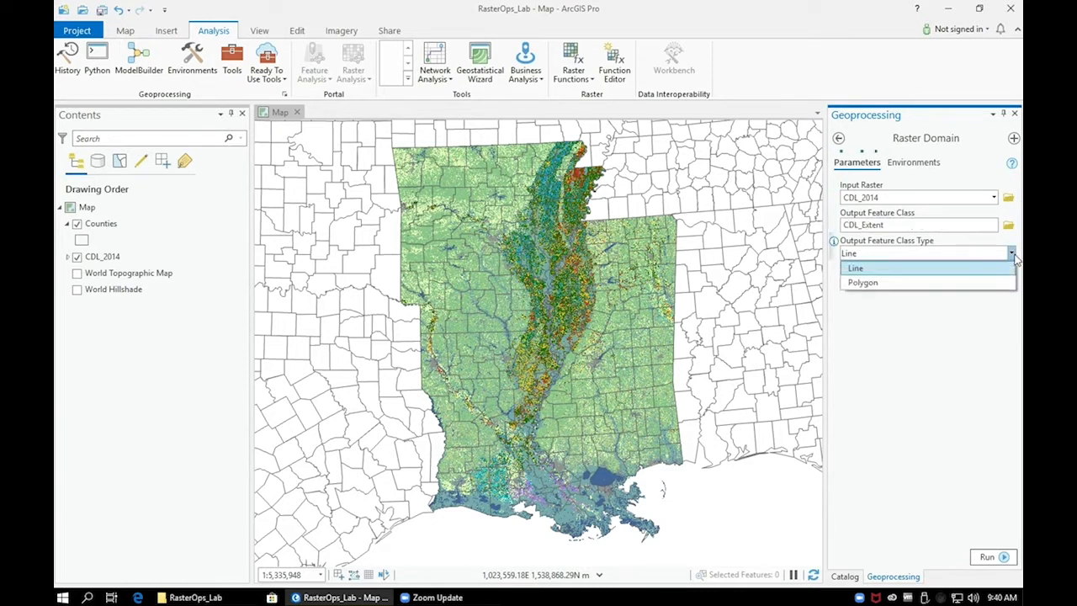
pyautogui.click(972, 283)
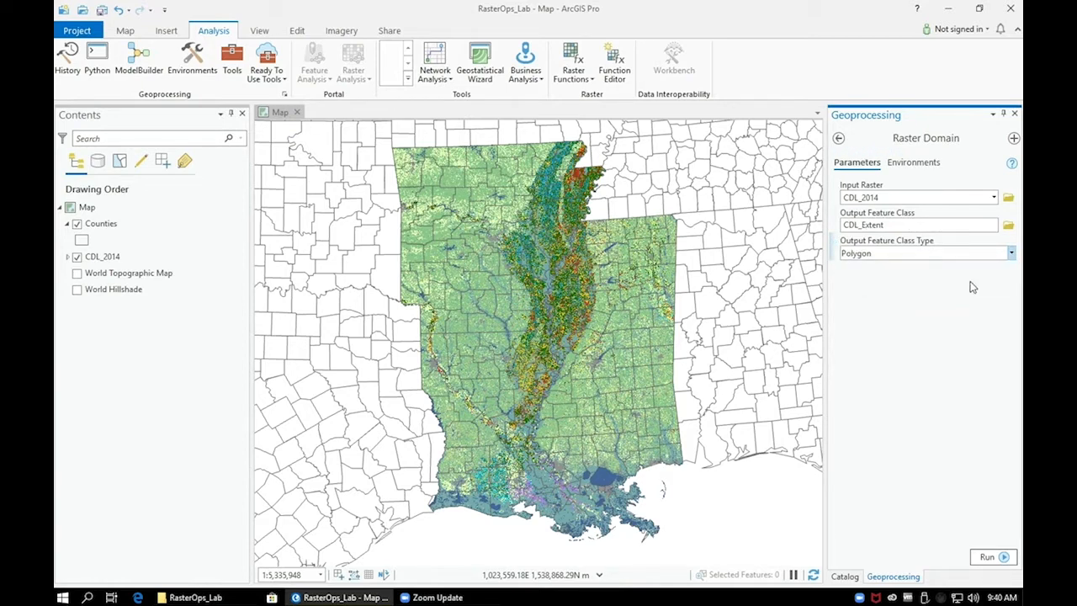
pyautogui.click(986, 560)
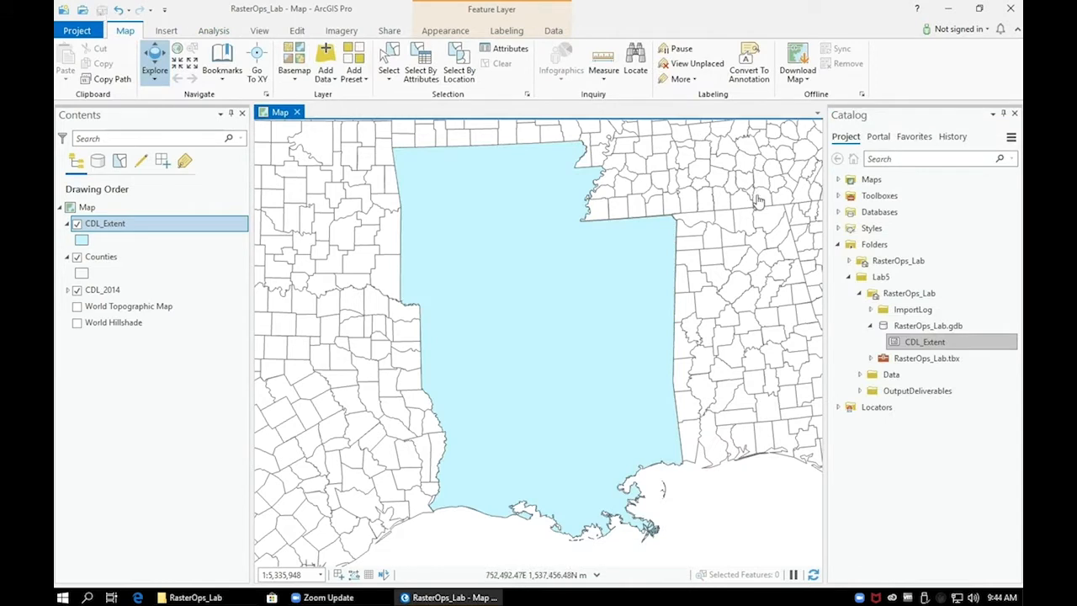
# Step: Search the geoprocessing tools for "clip" and open the Clip tool from Analysis Tools
pyautogui.click(213, 31)
pyautogui.click(232, 59)
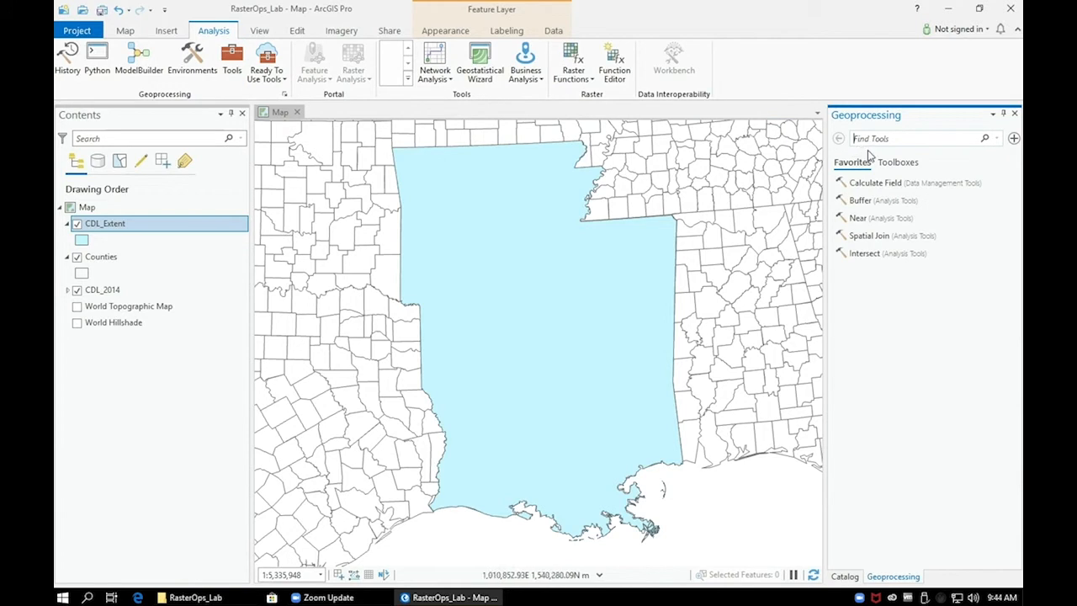
pyautogui.write('clip')
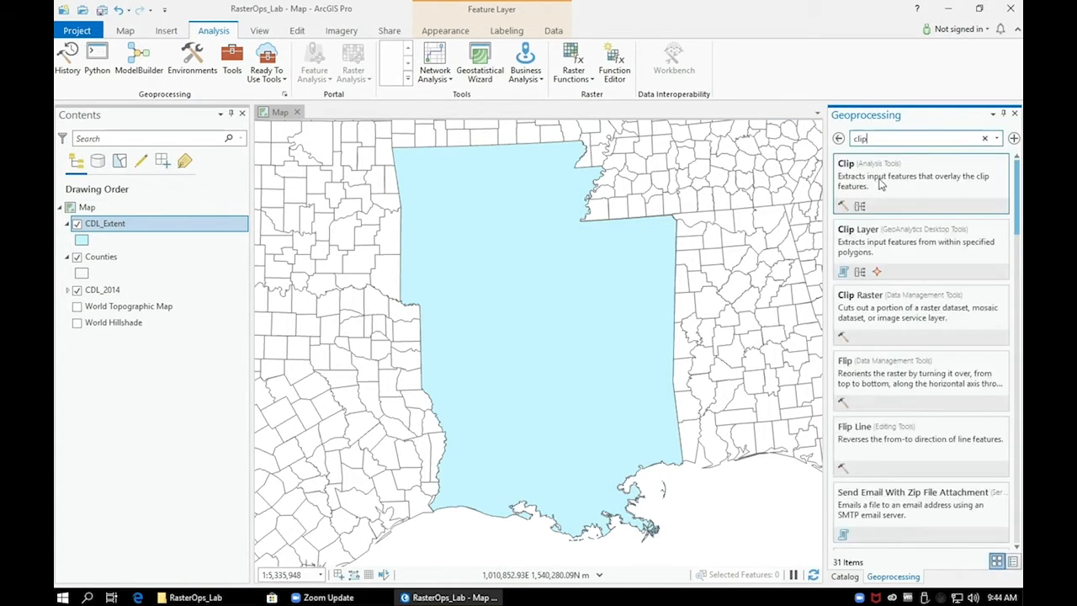
pyautogui.click(876, 187)
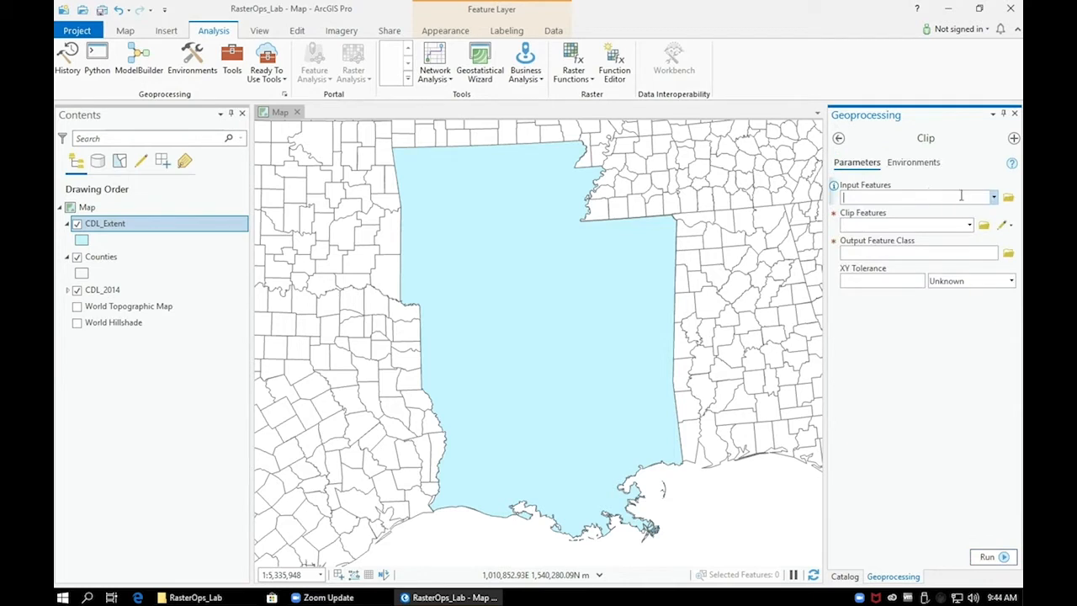
# Step: Set Counties as the input features and CDL_Extent as the clip features
pyautogui.click(994, 197)
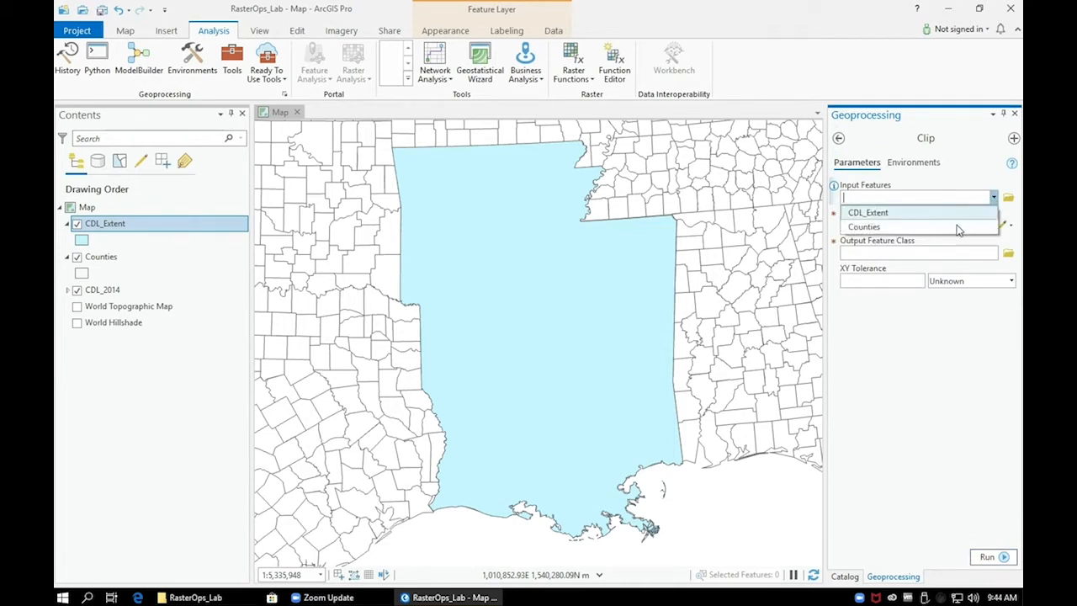
pyautogui.click(956, 227)
pyautogui.click(970, 224)
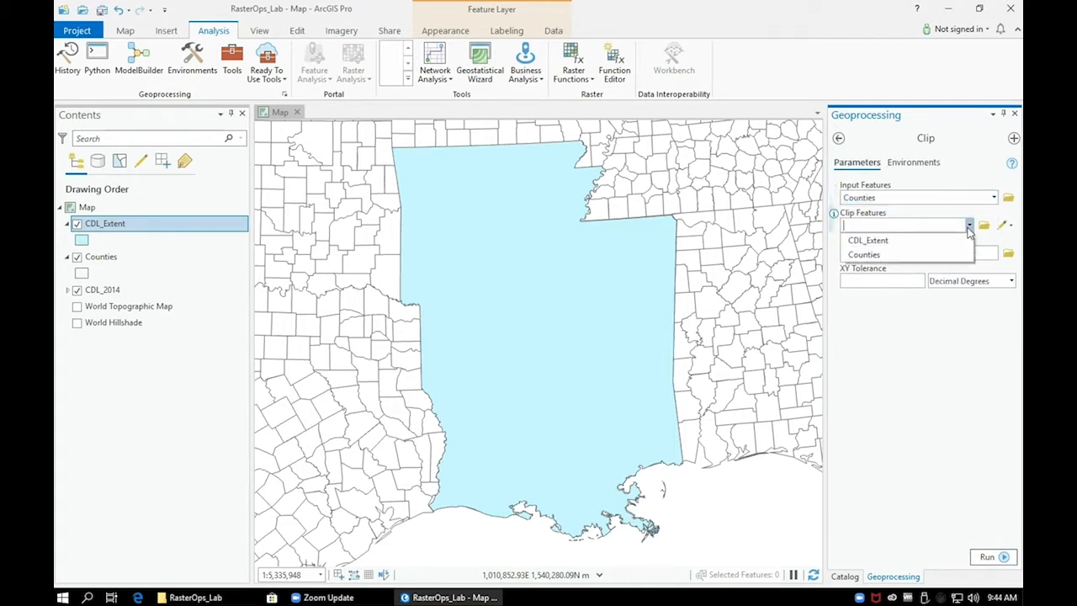
pyautogui.click(955, 241)
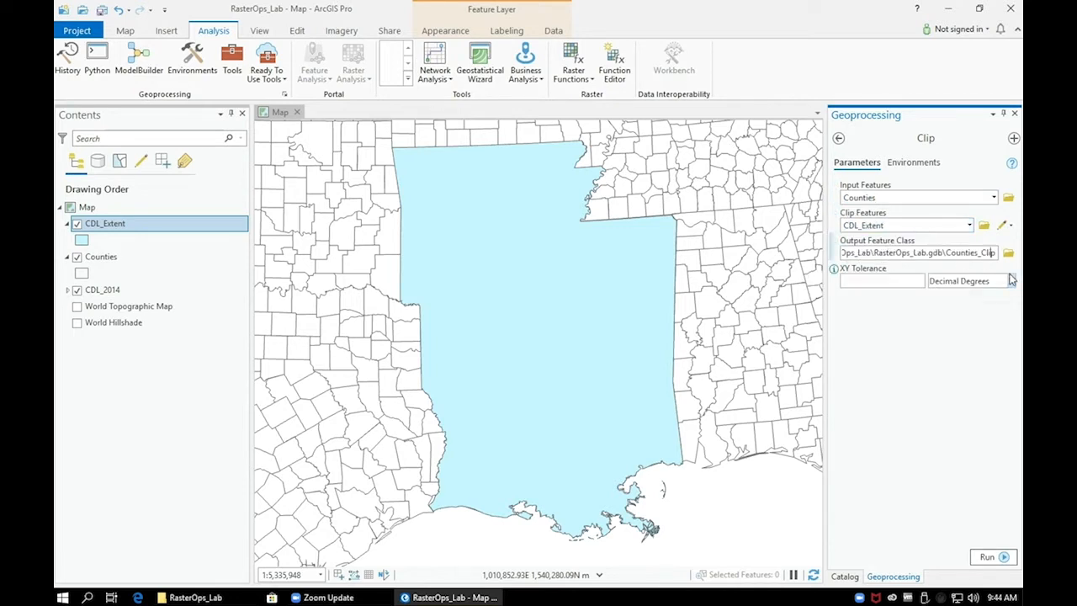
# Step: Name the clip's output feature class DeltaCounties in the project geodatabase and run the Clip tool
pyautogui.press('BackSpace')
pyautogui.press('BackSpace')
pyautogui.press('BackSpace')
pyautogui.press('BackSpace')
pyautogui.press('BackSpace')
pyautogui.press('BackSpace')
pyautogui.press('BackSpace')
pyautogui.press('BackSpace')
pyautogui.press('BackSpace')
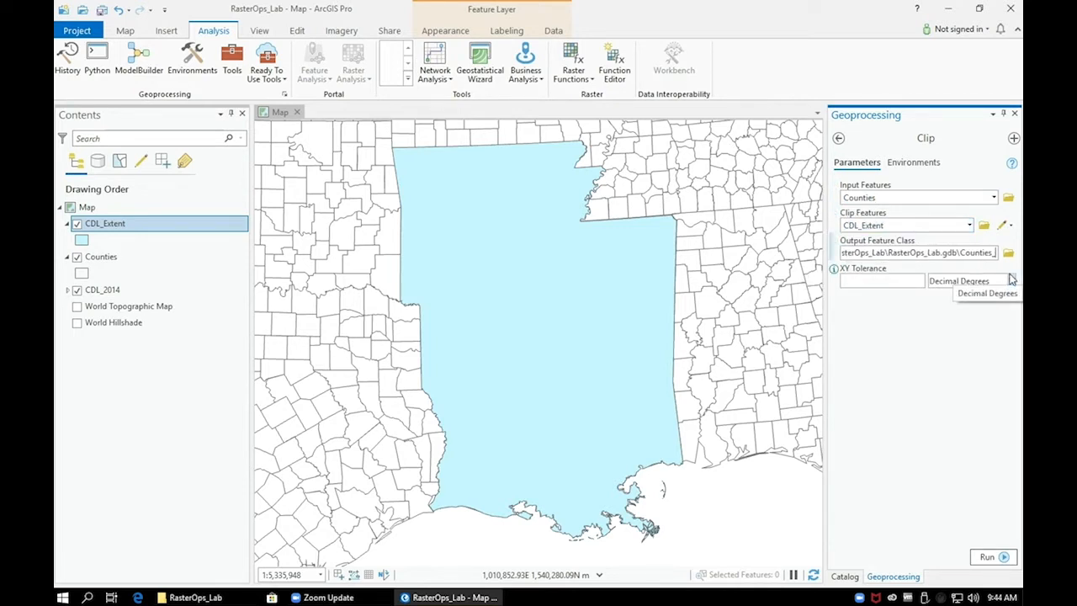
pyautogui.press('BackSpace')
pyautogui.press('BackSpace')
pyautogui.press('BackSpace')
pyautogui.press('BackSpace')
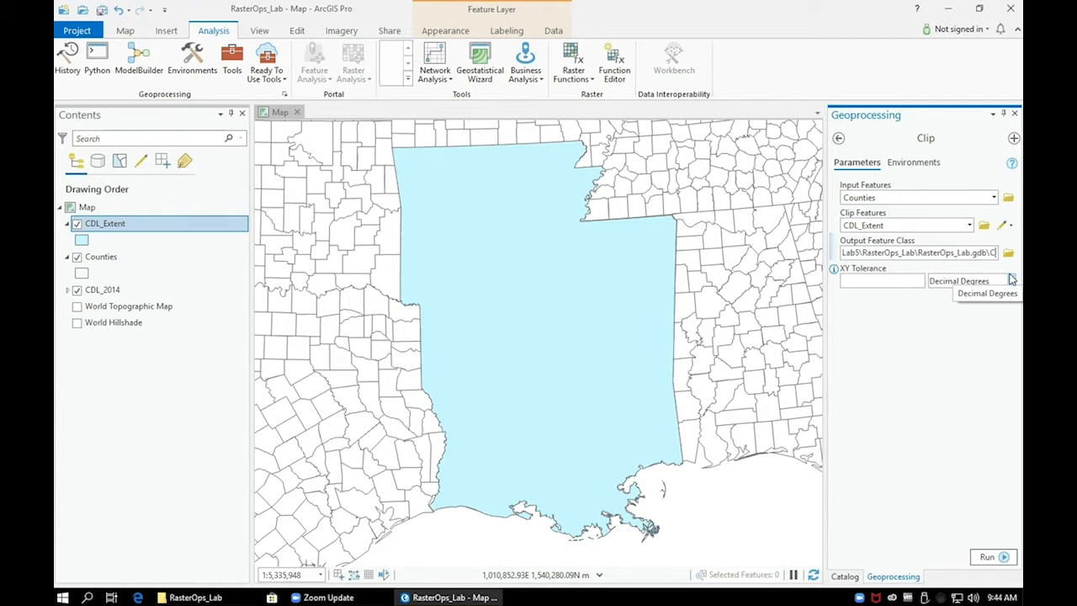
pyautogui.write('Delta')
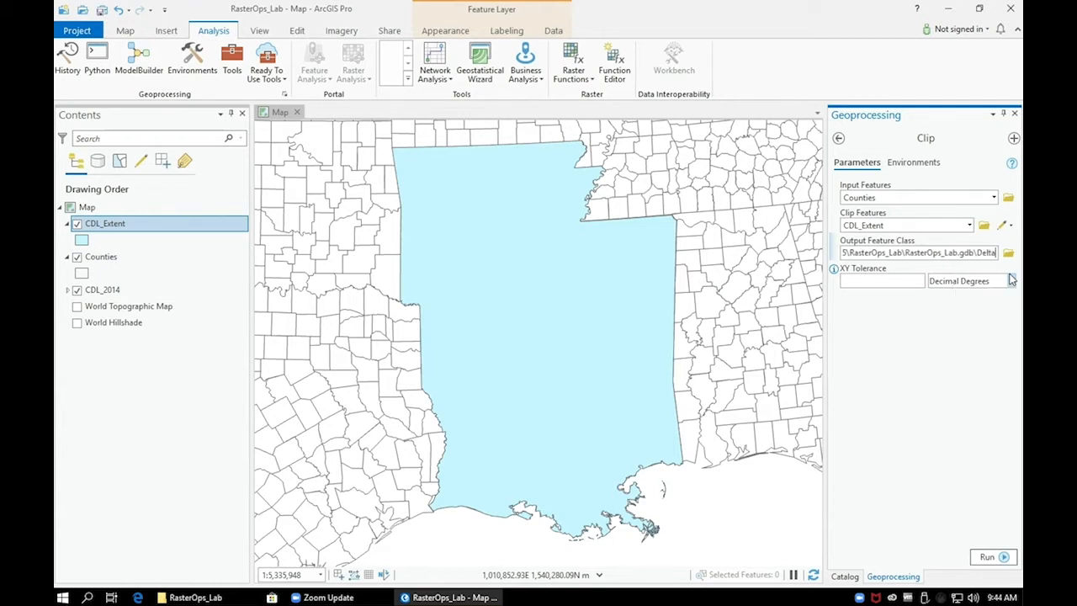
pyautogui.write('Con')
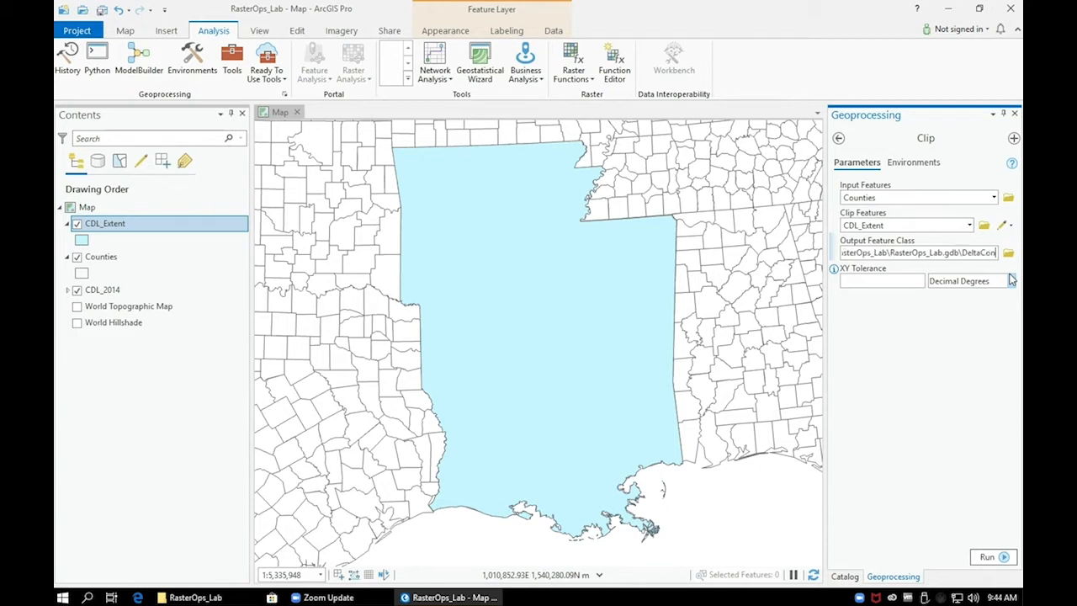
pyautogui.press('BackSpace')
pyautogui.write('unties')
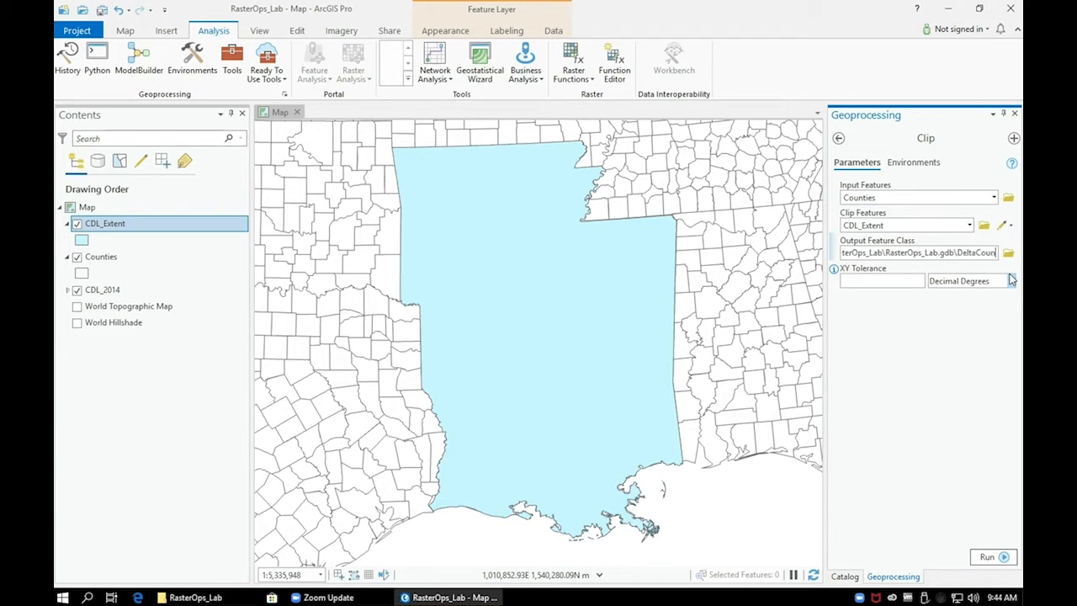
pyautogui.click(998, 558)
pyautogui.moveTo(998, 561)
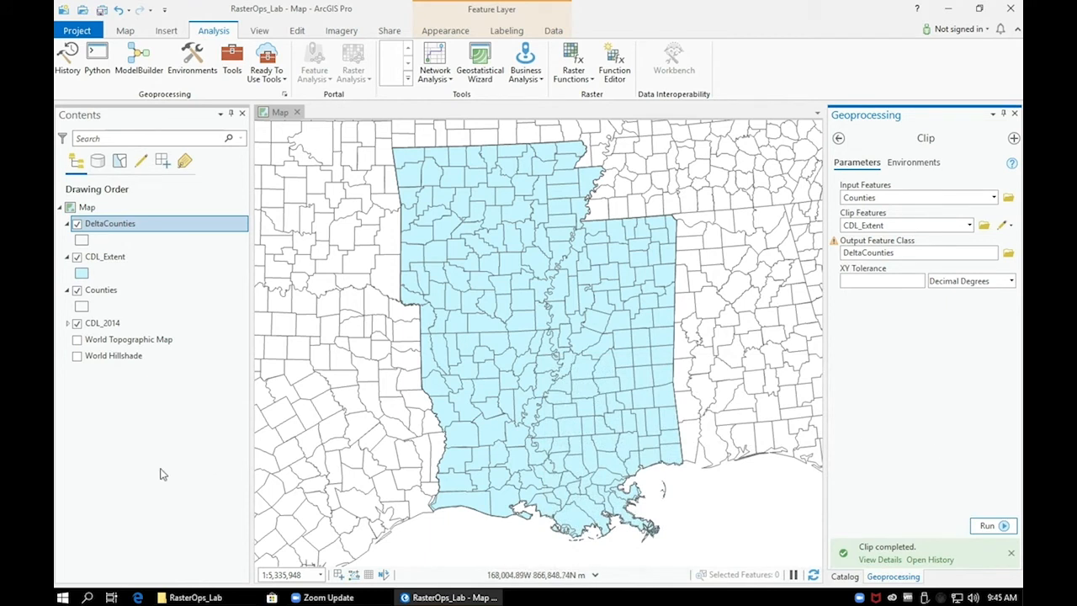
# Step: Remove the CDL_Extent layer from the map and hide the Counties and CDL_2014 layers
pyautogui.rightClick(114, 262)
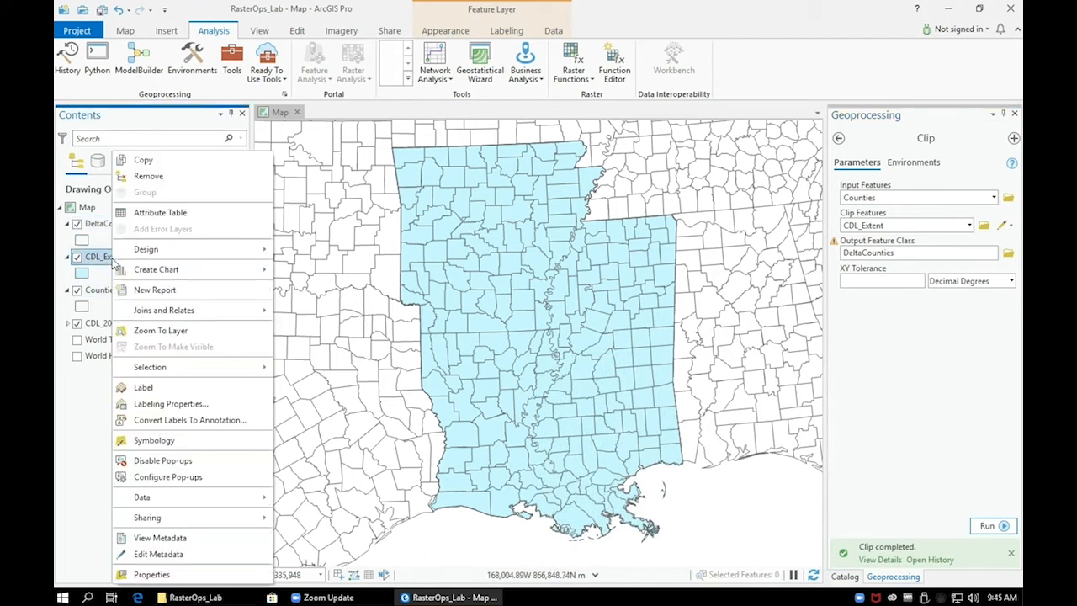
pyautogui.click(148, 176)
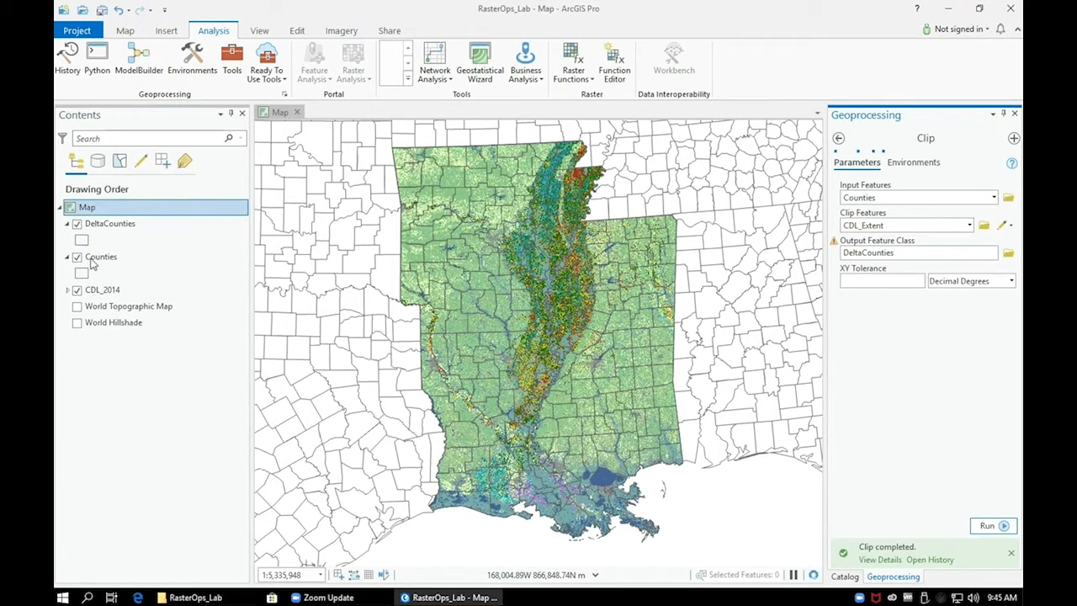
pyautogui.click(78, 257)
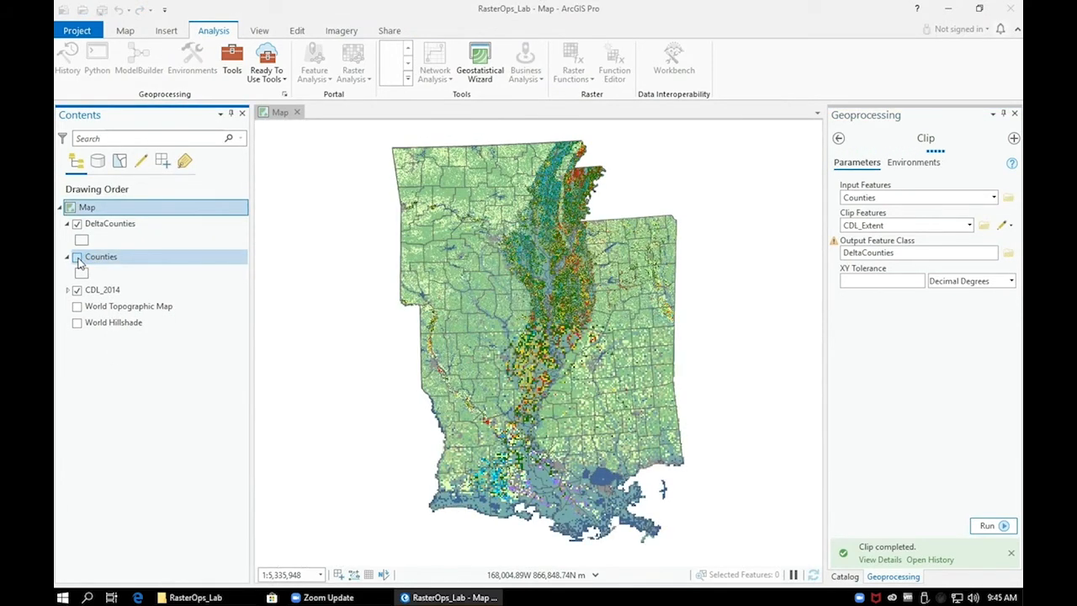
pyautogui.click(77, 291)
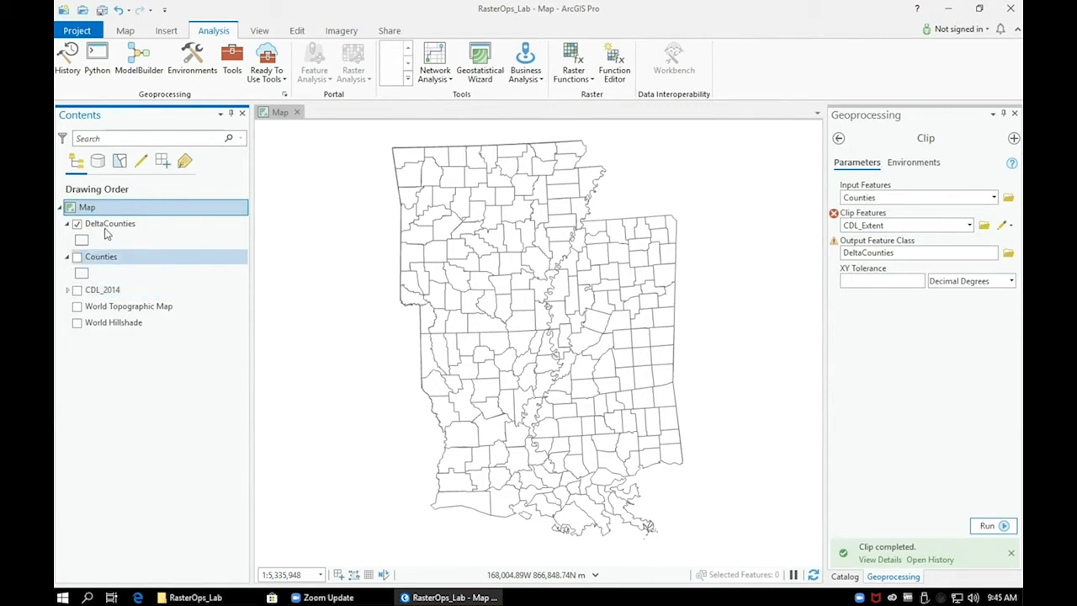
# Step: Collapse the Counties legend and open the primary symbology settings of the DeltaCounties layer
pyautogui.click(71, 224)
pyautogui.click(67, 258)
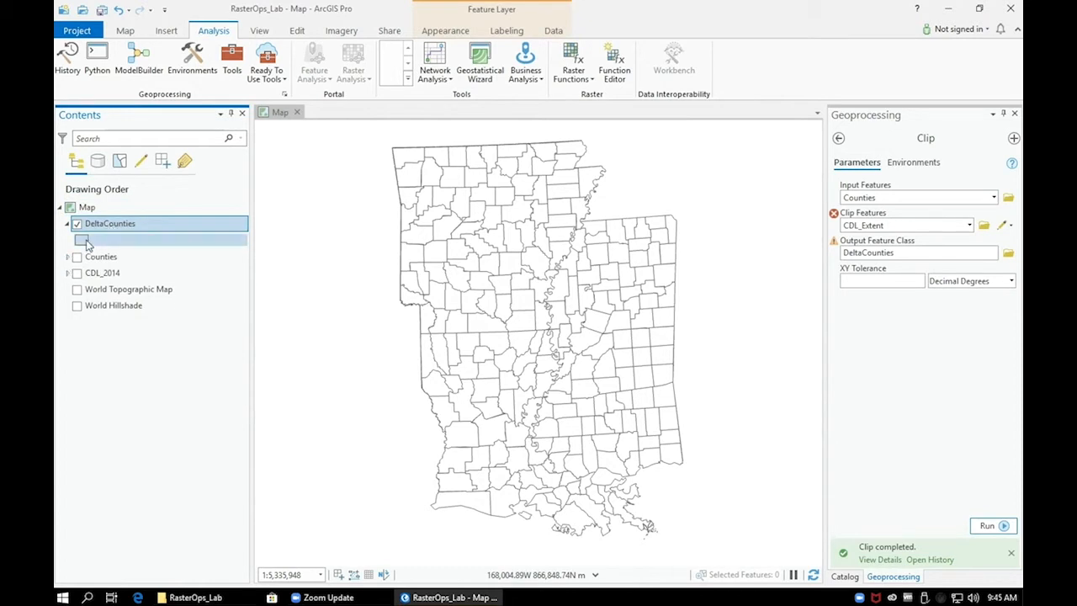
pyautogui.click(84, 242)
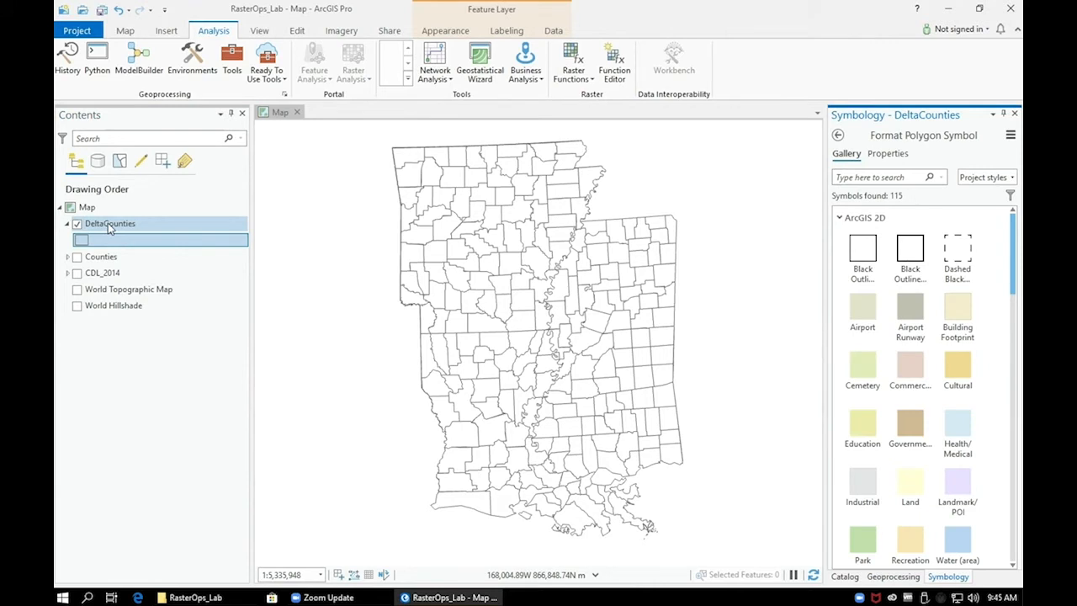
pyautogui.rightClick(110, 227)
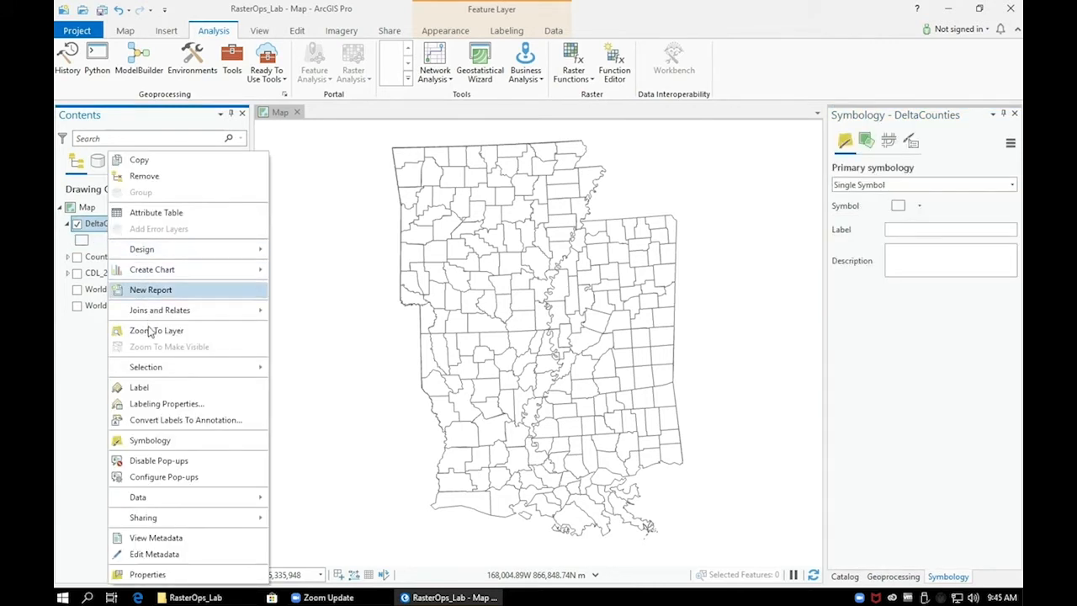
pyautogui.click(143, 446)
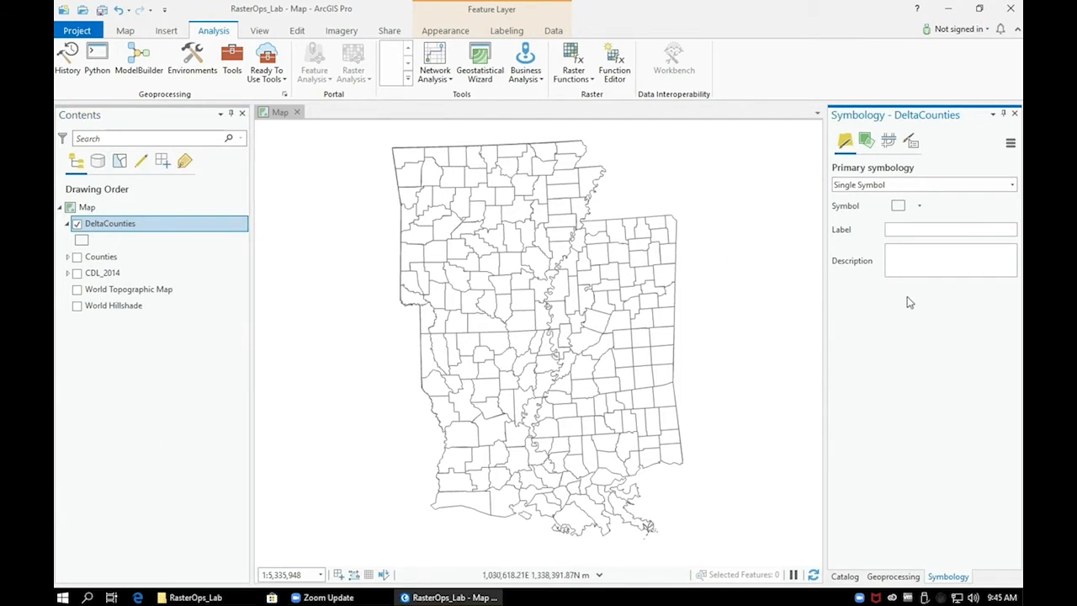
# Step: Symbolize the DeltaCounties layer with Unique Values based on the STATE_NAME field
pyautogui.click(1012, 185)
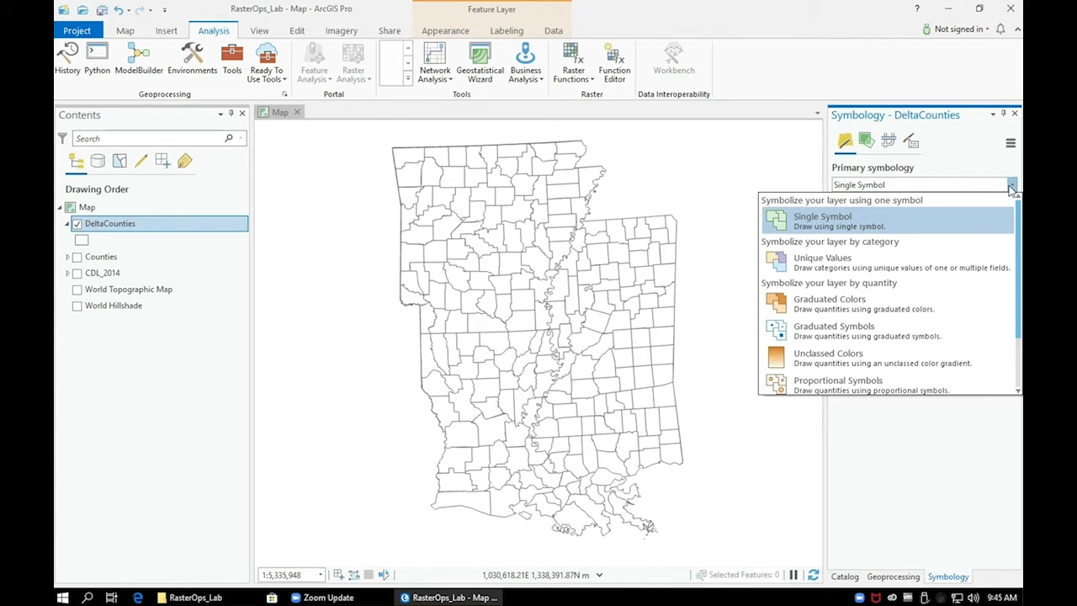
pyautogui.click(980, 261)
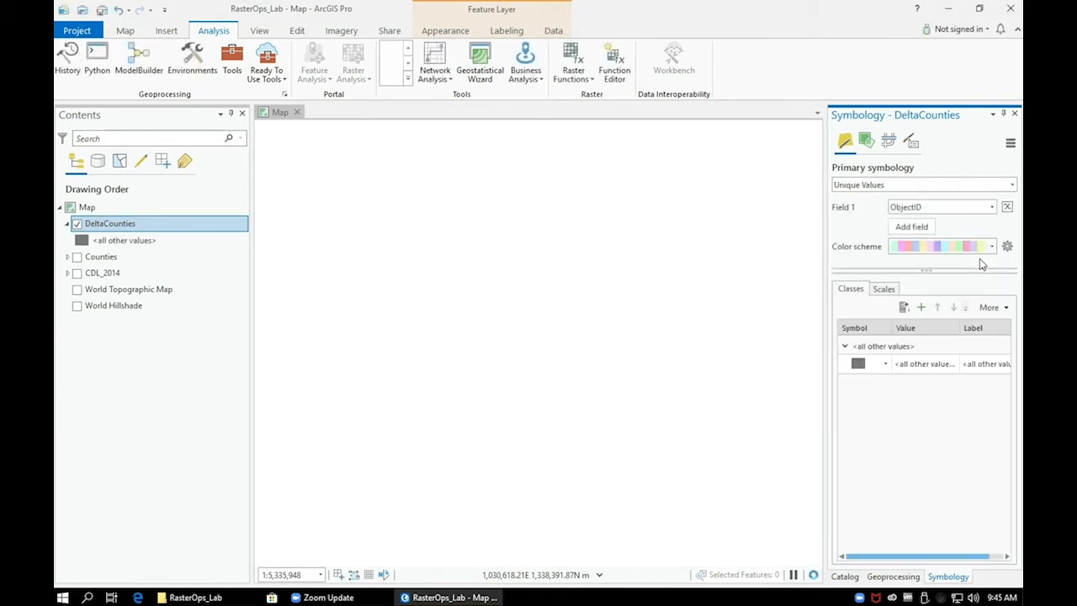
pyautogui.click(993, 207)
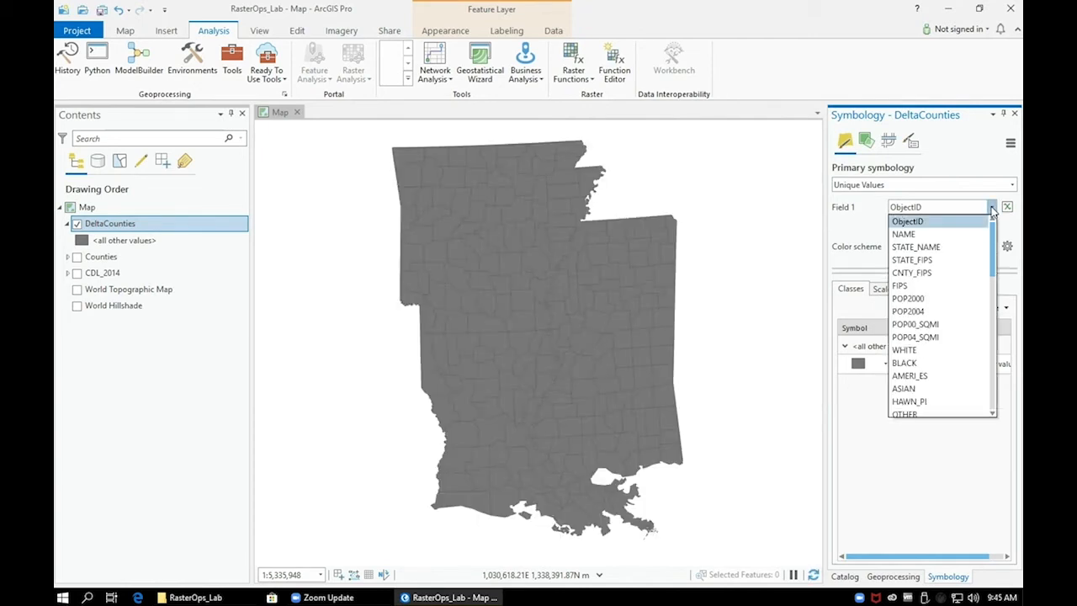
pyautogui.click(965, 248)
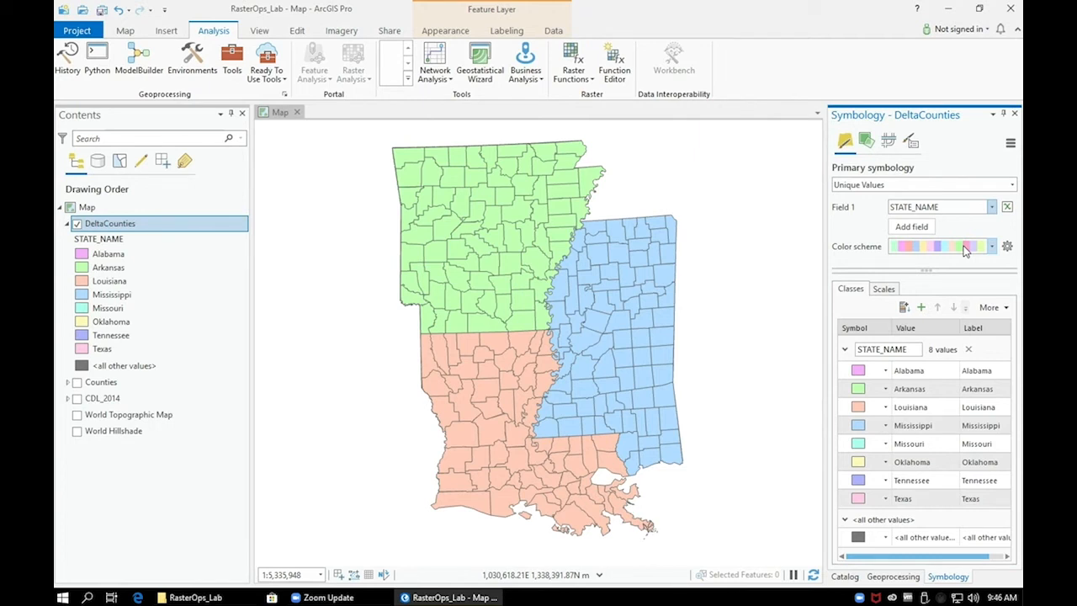
# Step: Set the DeltaCounties layer's transparency to 49% and show the World Topographic Map basemap
pyautogui.click(448, 34)
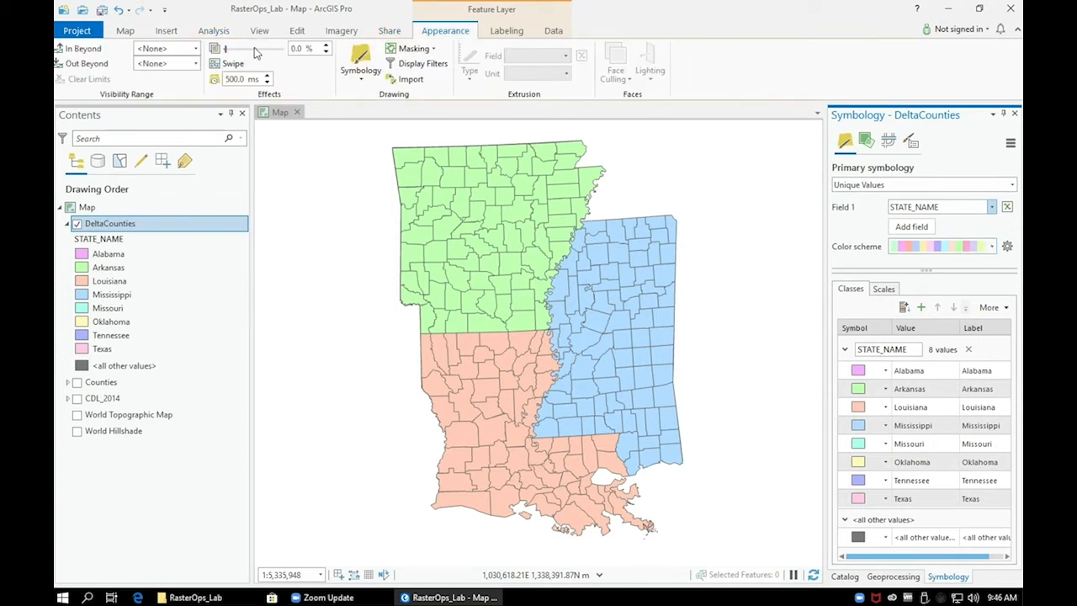
pyautogui.moveTo(227, 51); pyautogui.dragTo(256, 56)
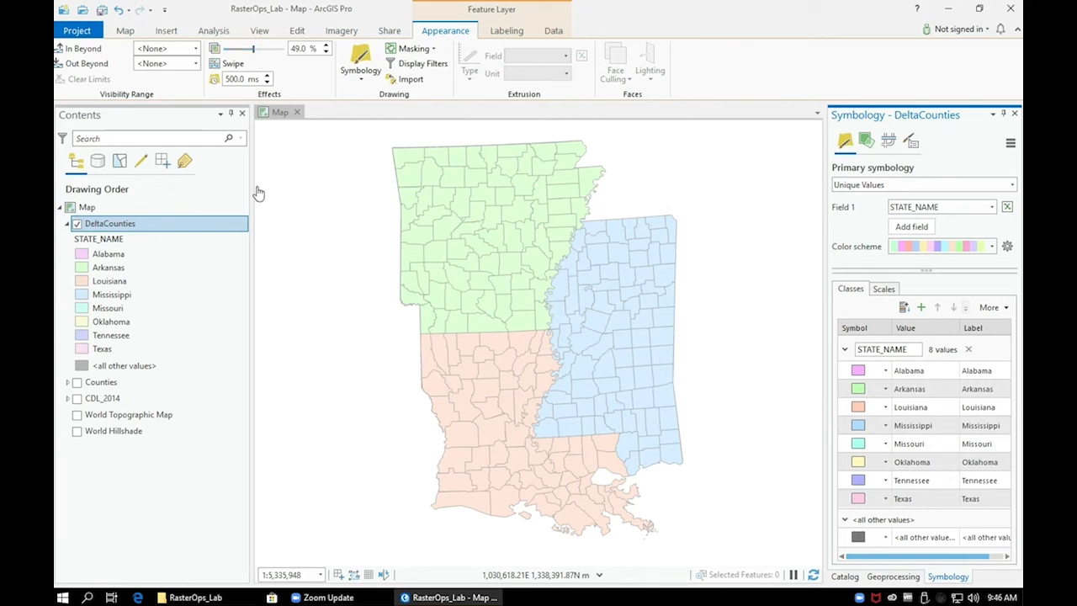
pyautogui.click(78, 416)
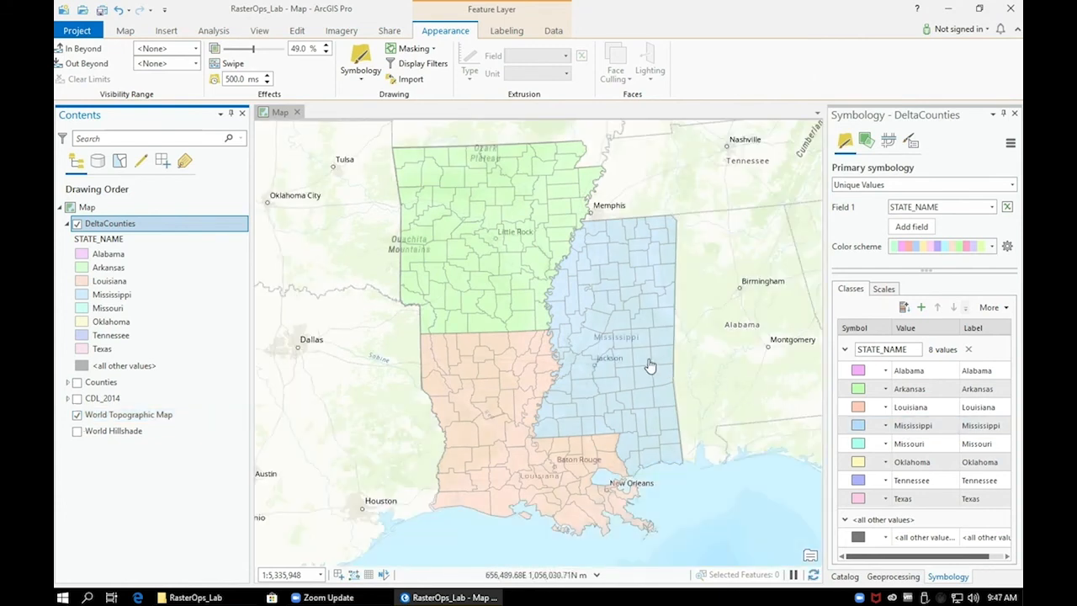
pyautogui.click(896, 425)
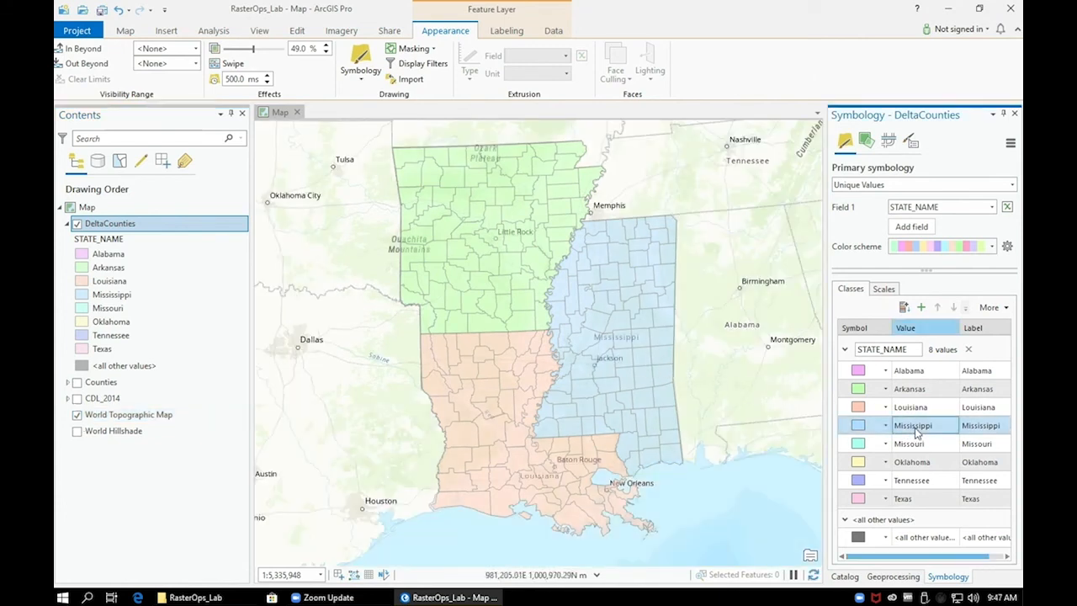
pyautogui.keyDown('ctrl'); pyautogui.click(909, 391); pyautogui.keyUp('ctrl')
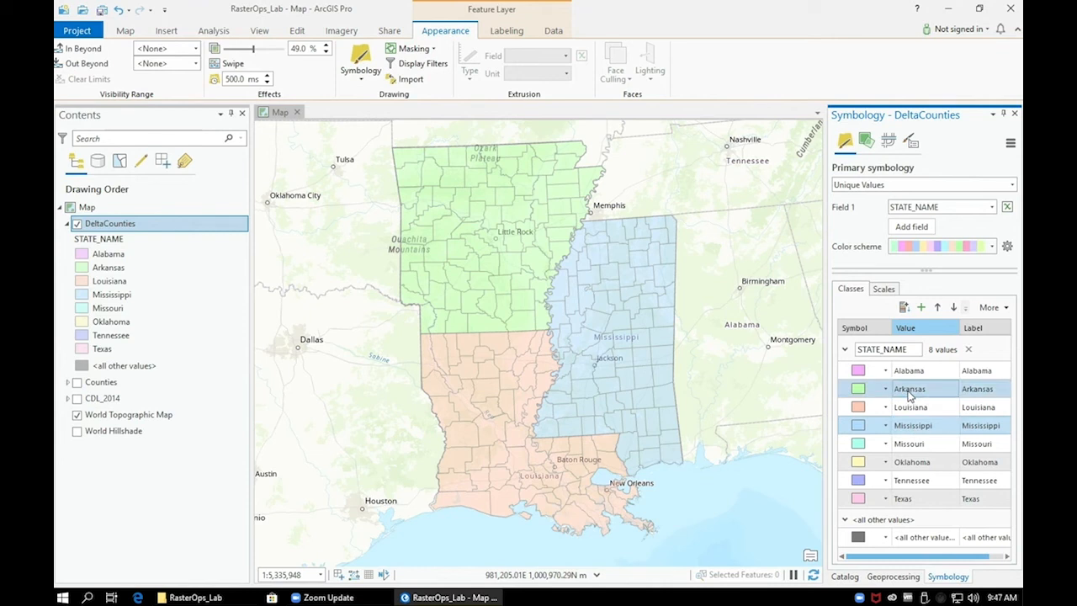
pyautogui.click(909, 392)
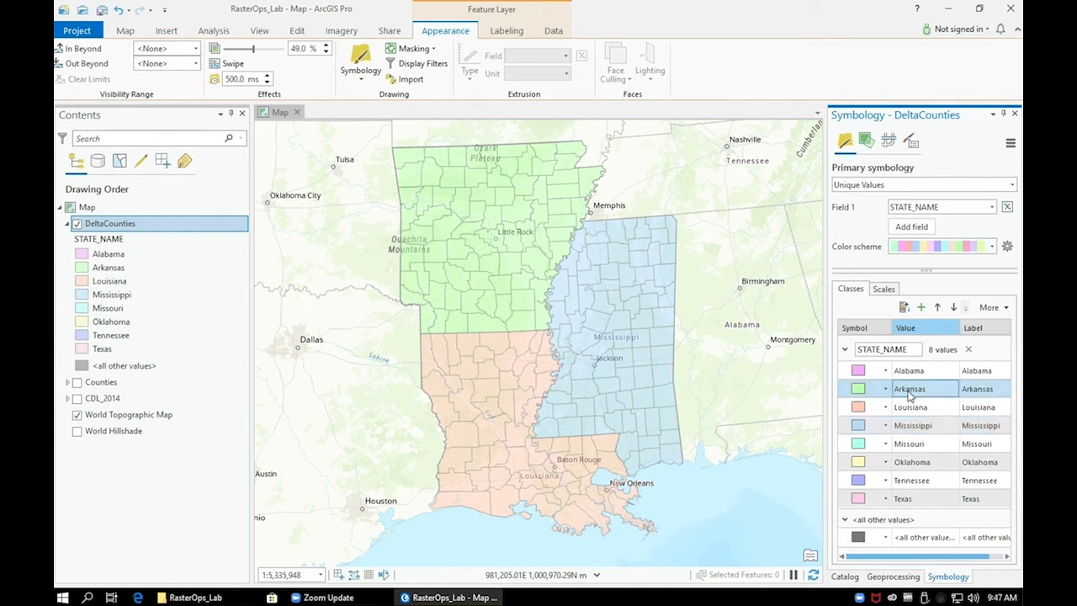
pyautogui.keyDown('ctrl'); pyautogui.click(913, 408); pyautogui.keyUp('ctrl')
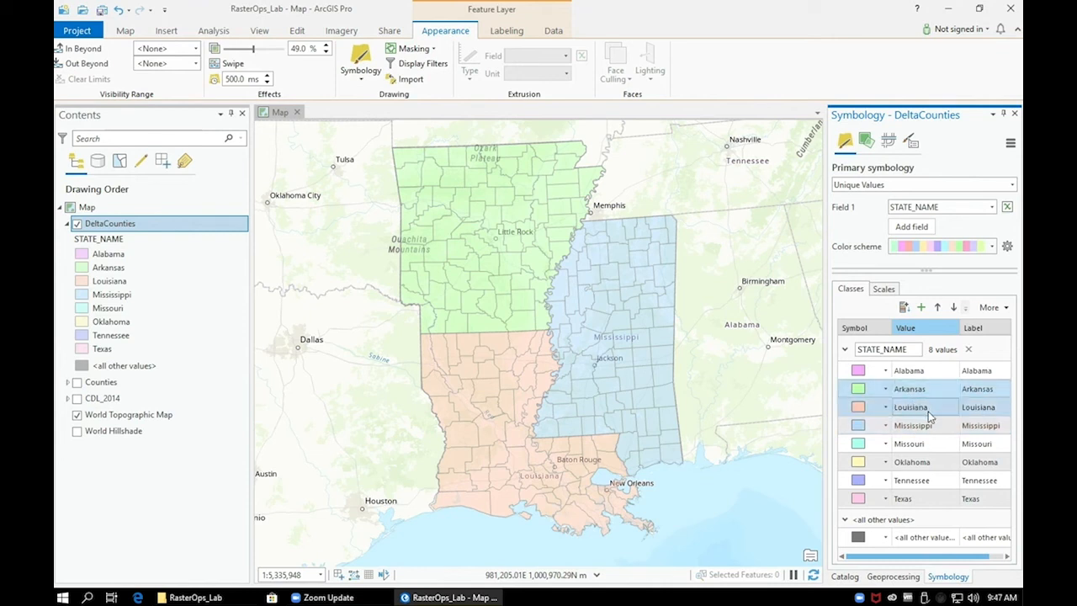
pyautogui.click(937, 412)
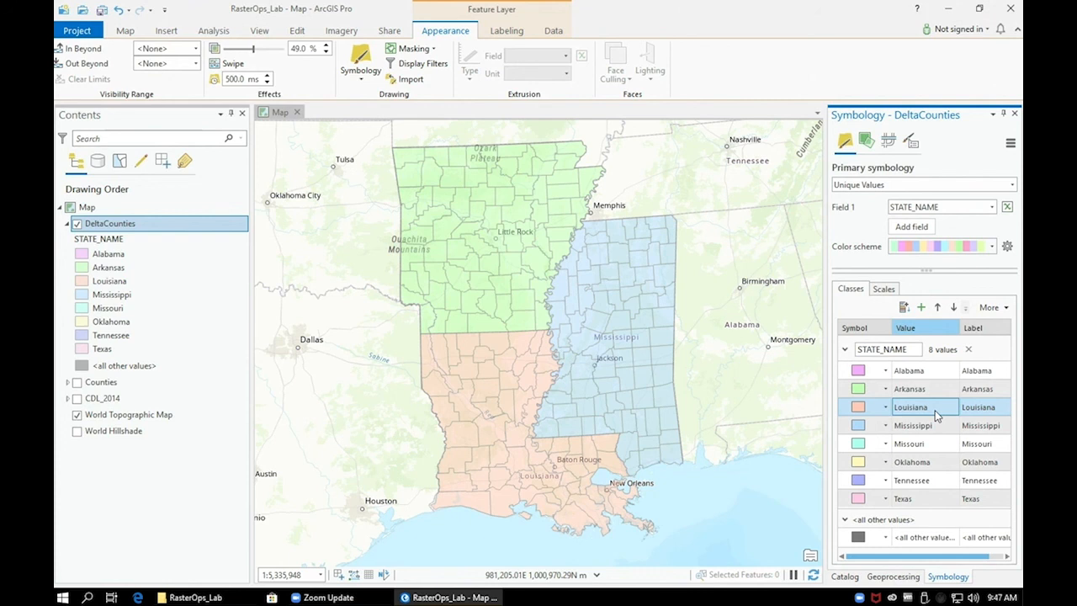
# Step: Save the RasterOps_Lab project
pyautogui.click(101, 11)
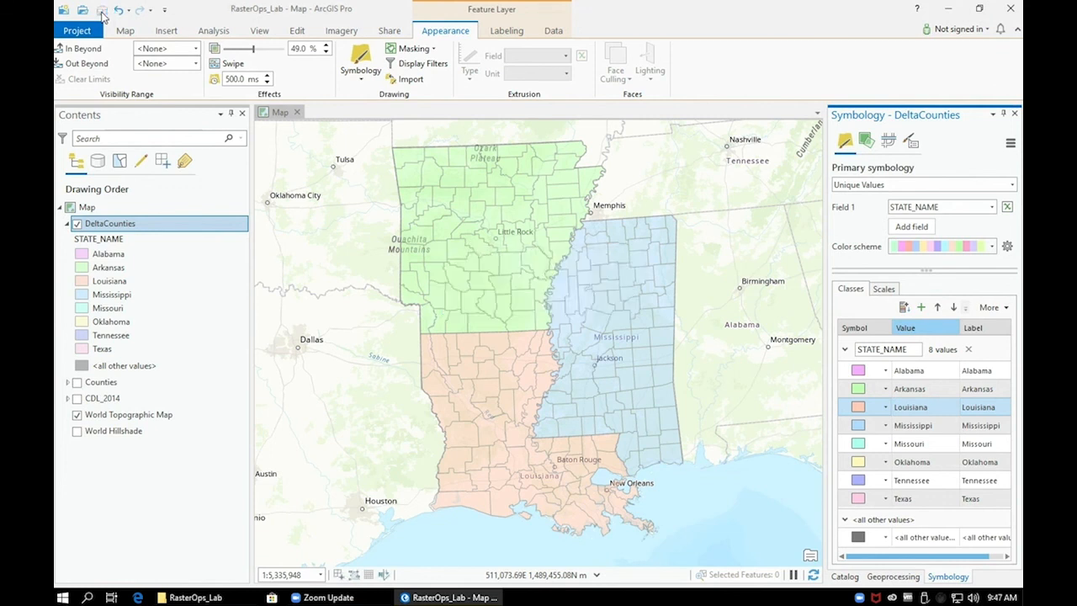